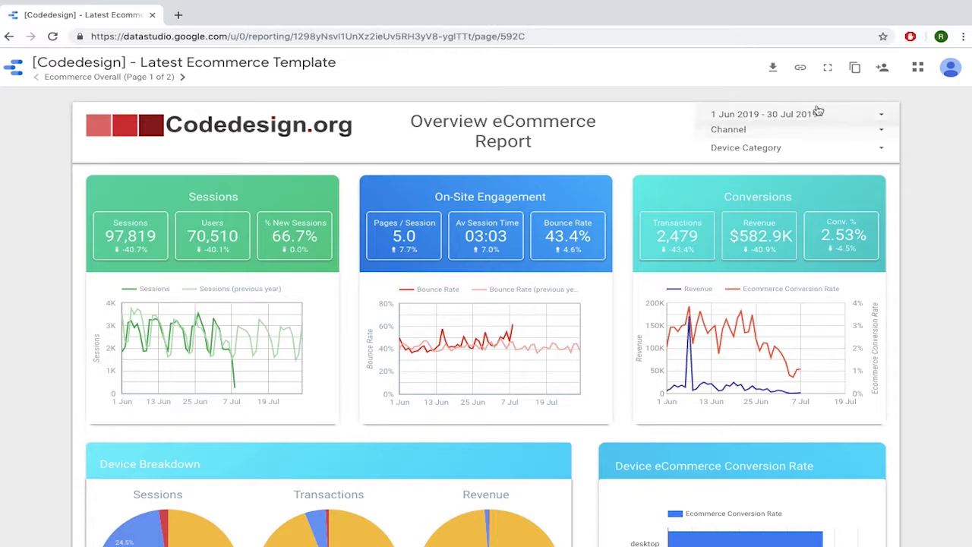
# Step: Copy the ecommerce report using [Sample] Google Analytics Data as its data source
pyautogui.click(856, 69)
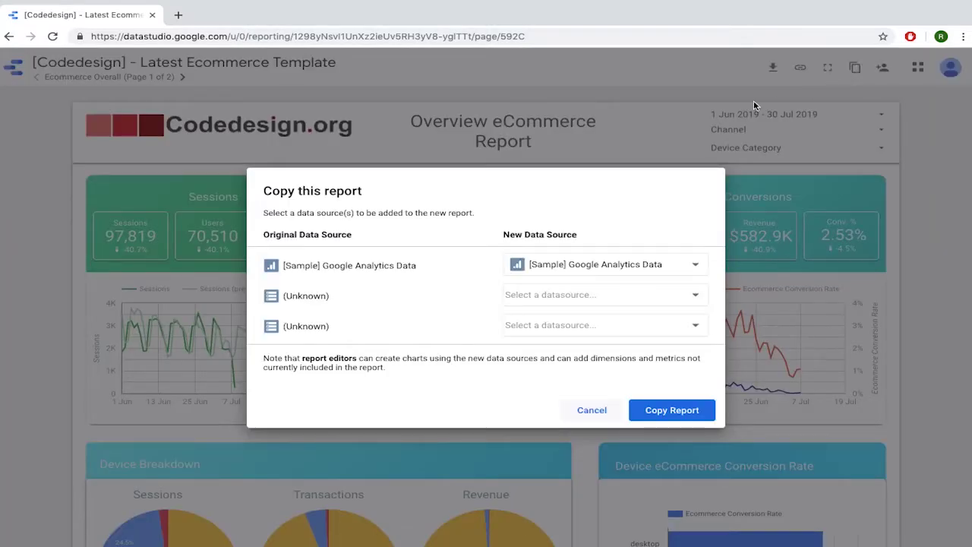
pyautogui.click(603, 274)
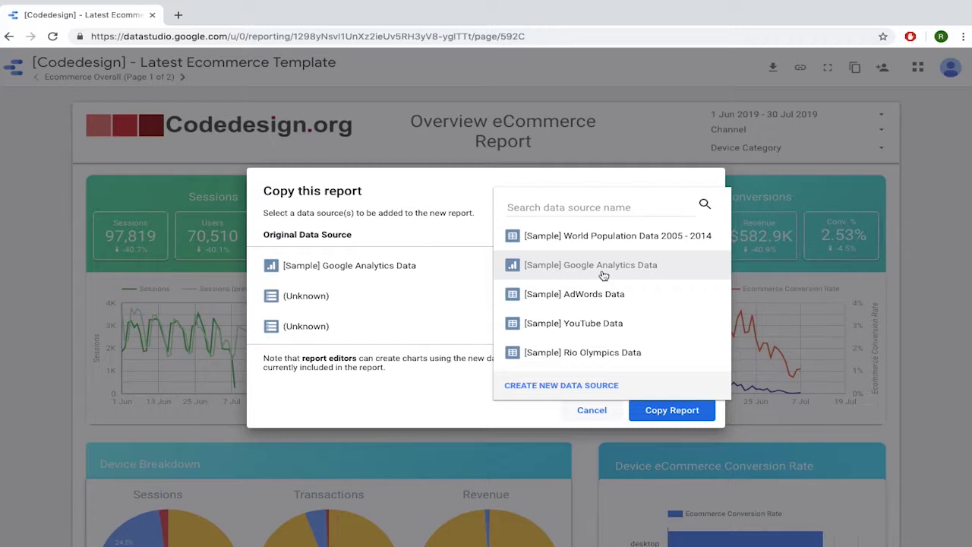
pyautogui.click(603, 275)
pyautogui.click(589, 410)
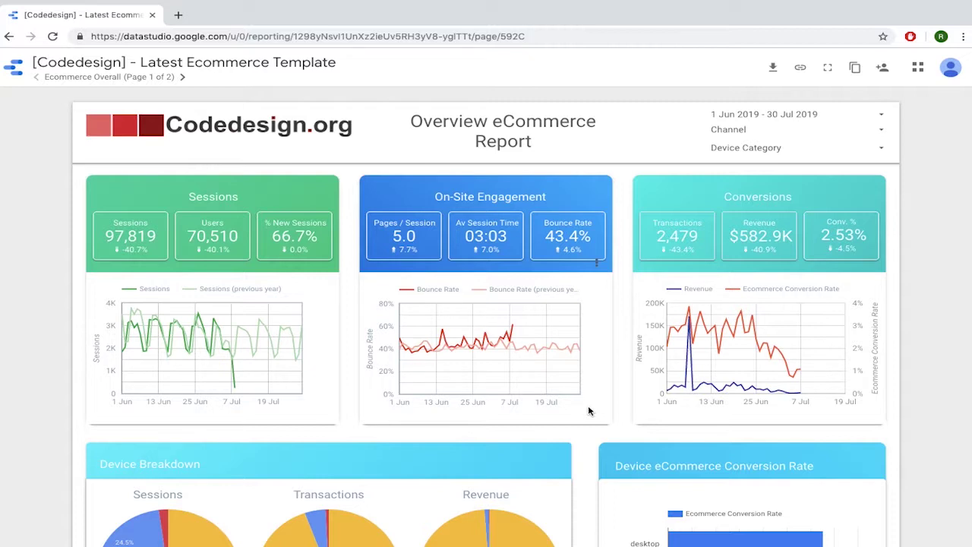
# Step: Set the report date range to end on June 30, 2019, covering June 2019
pyautogui.click(825, 118)
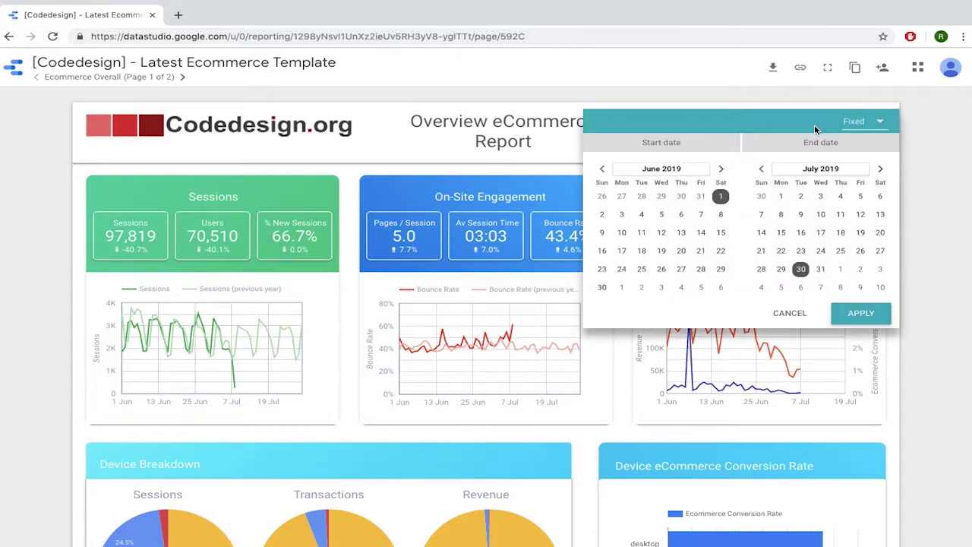
pyautogui.click(762, 169)
pyautogui.click(721, 197)
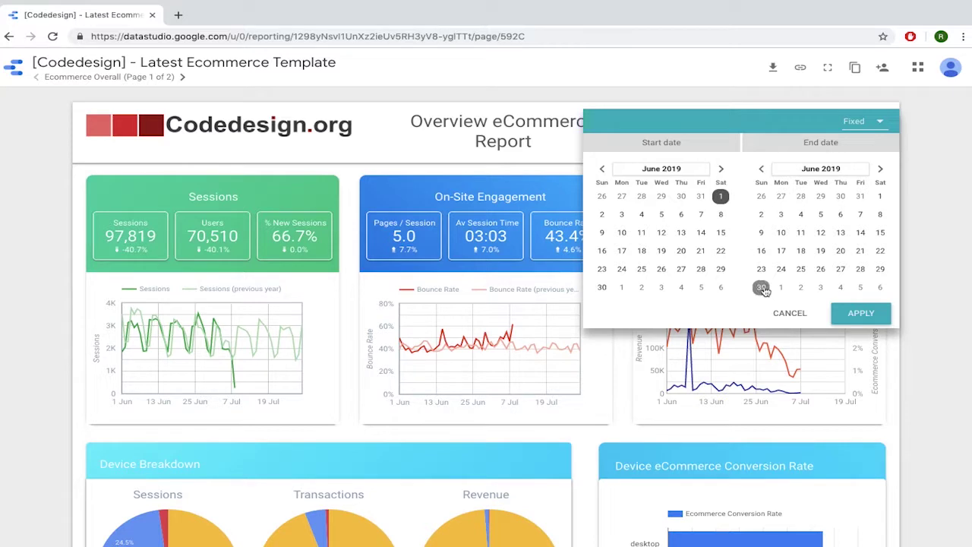
pyautogui.click(761, 287)
pyautogui.click(860, 313)
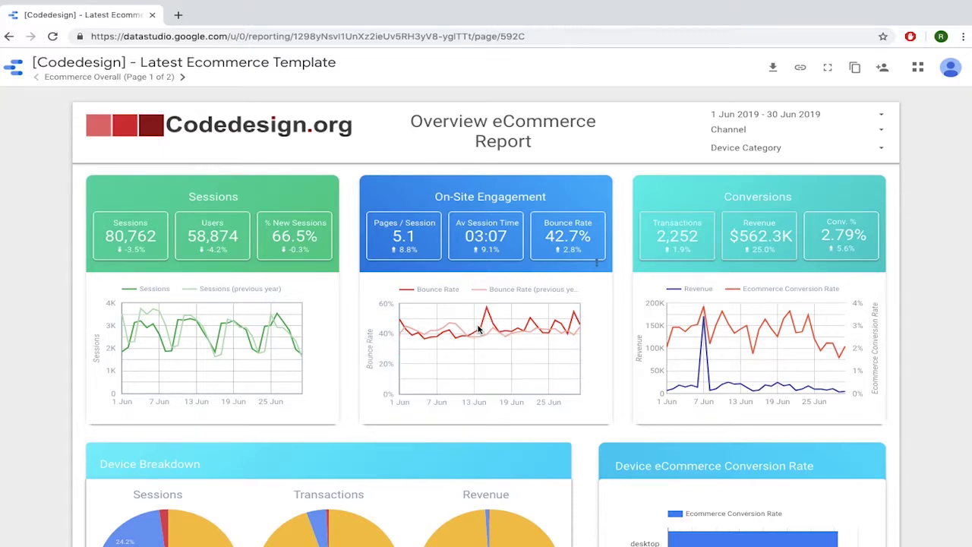
# Step: Sort the Performance by Channel table by Avg. Order Value, putting Direct on top
pyautogui.scroll(-4, 425, 334)
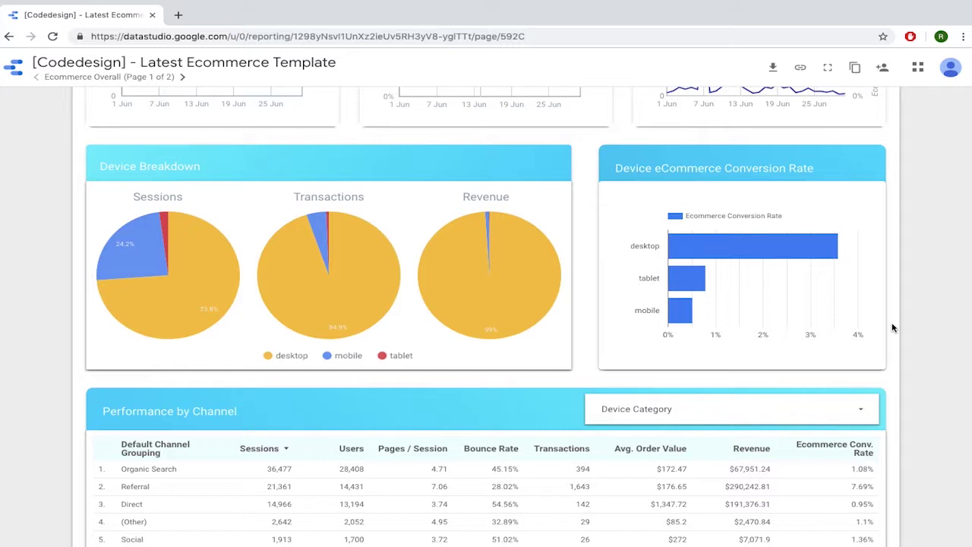
pyautogui.scroll(-2, 839, 358)
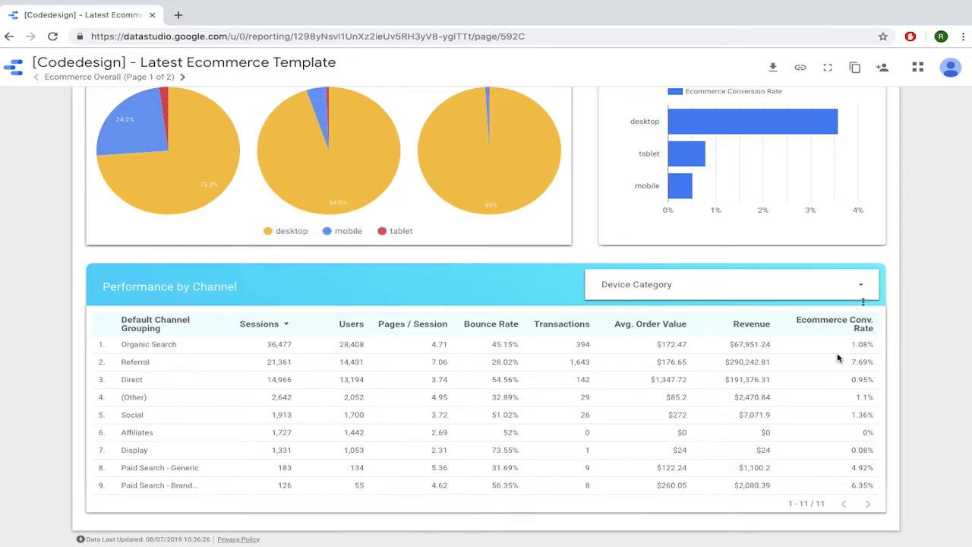
pyautogui.click(664, 325)
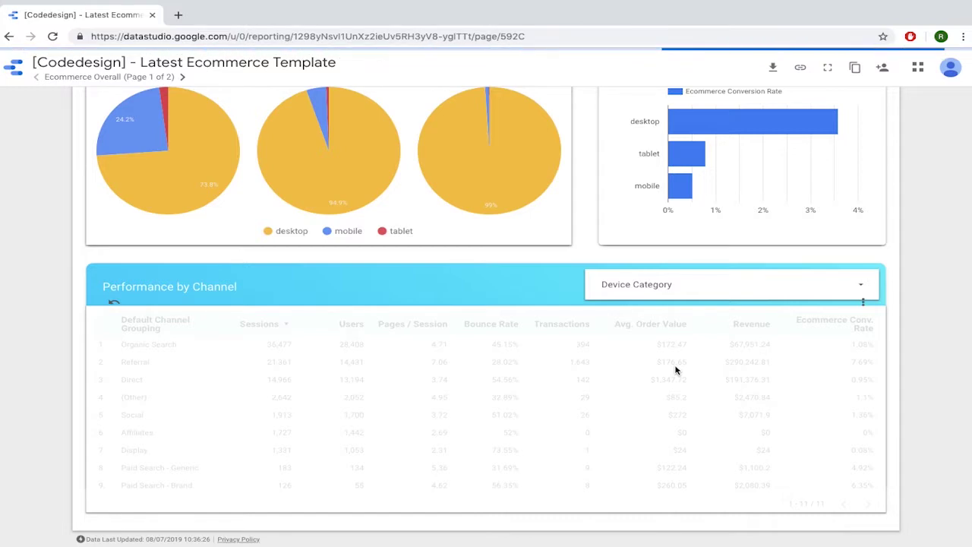
pyautogui.scroll(1, 676, 370)
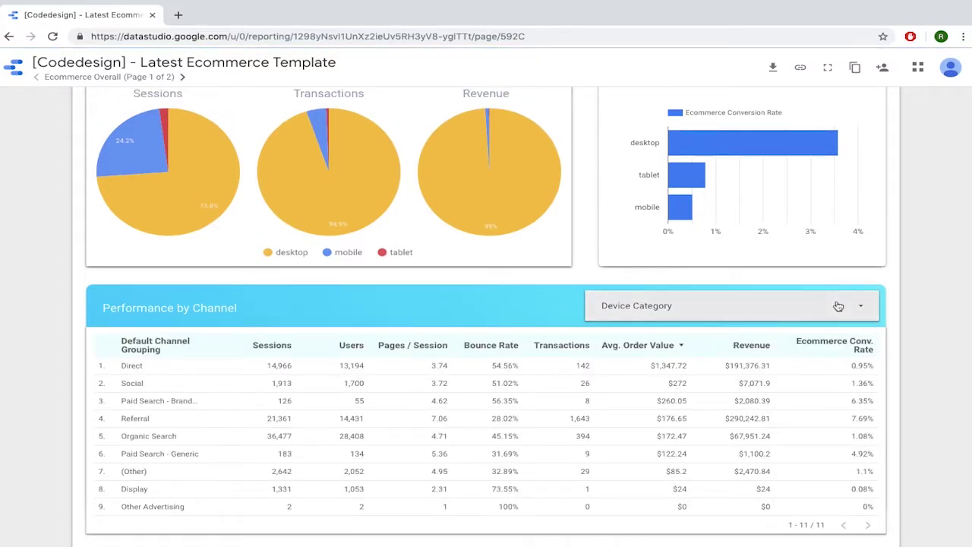
# Step: Open the Country and Product Report page and browse its country maps and product tables
pyautogui.click(185, 80)
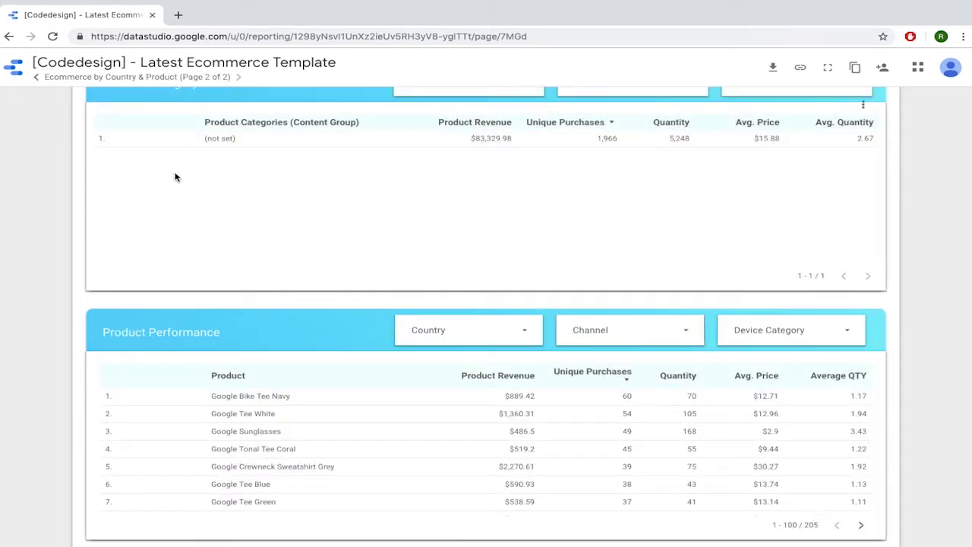
pyautogui.scroll(1, 135, 260)
pyautogui.scroll(4, 136, 260)
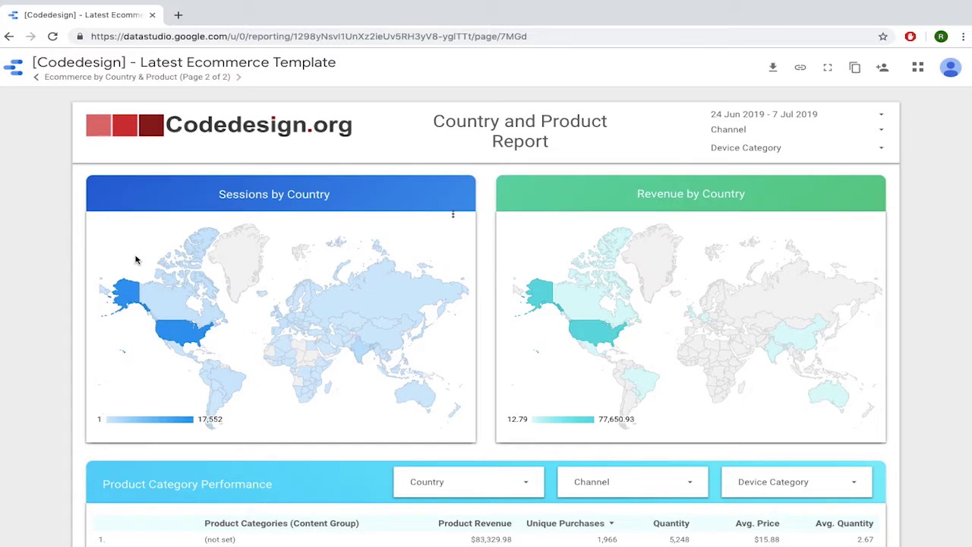
pyautogui.scroll(-3, 137, 302)
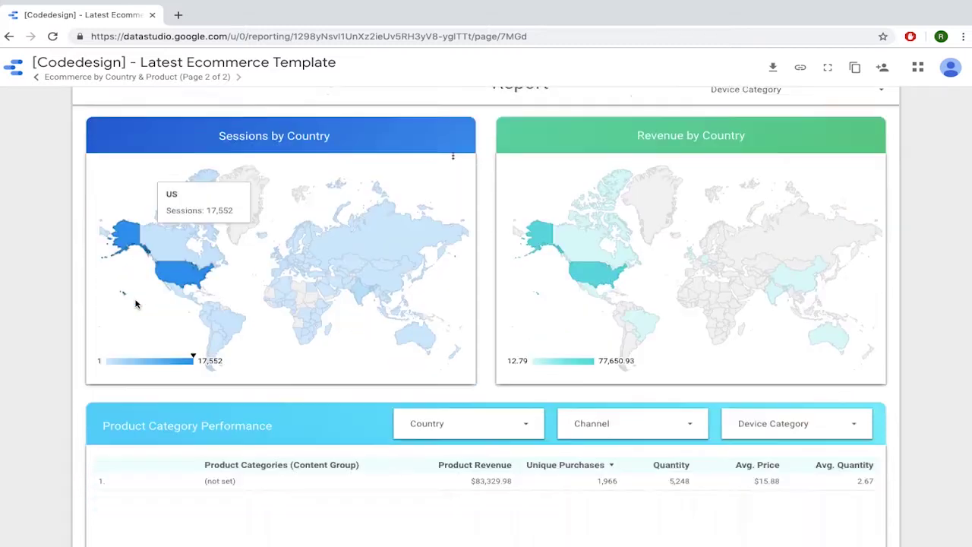
pyautogui.scroll(-1, 136, 300)
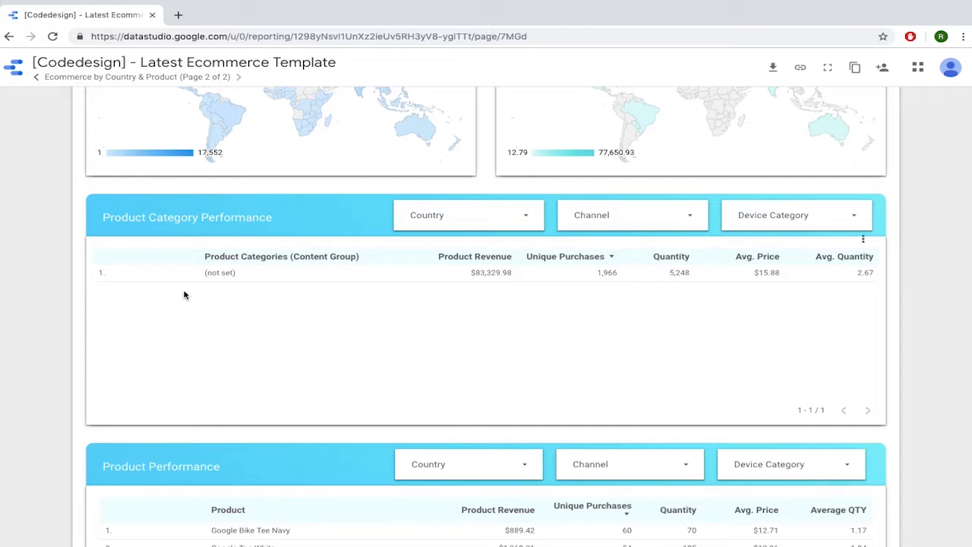
pyautogui.click(462, 227)
pyautogui.click(635, 215)
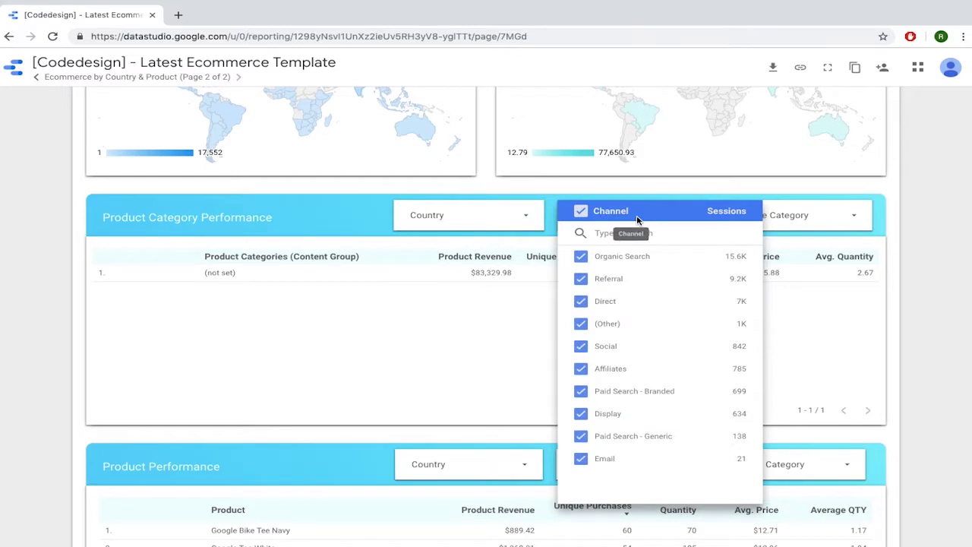
pyautogui.click(845, 213)
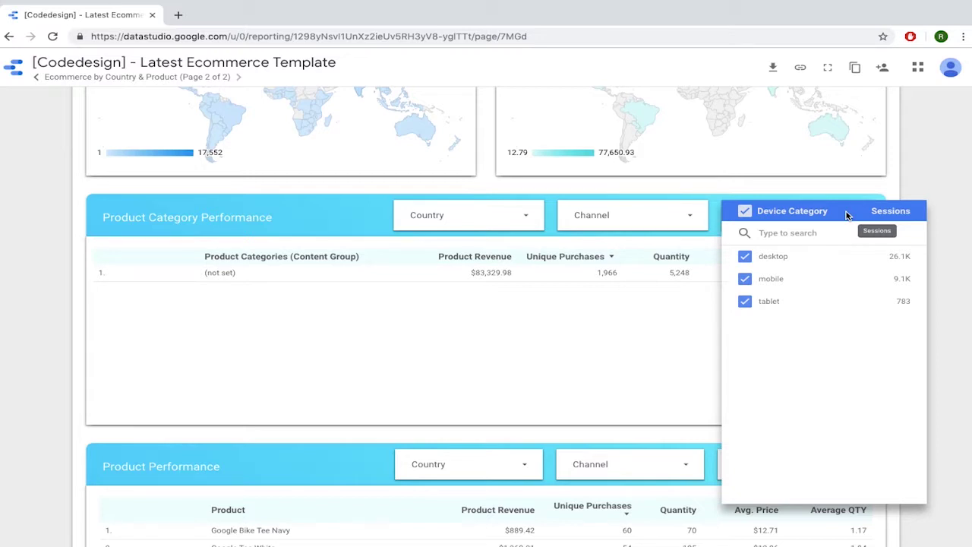
pyautogui.click(939, 149)
pyautogui.scroll(4, 939, 148)
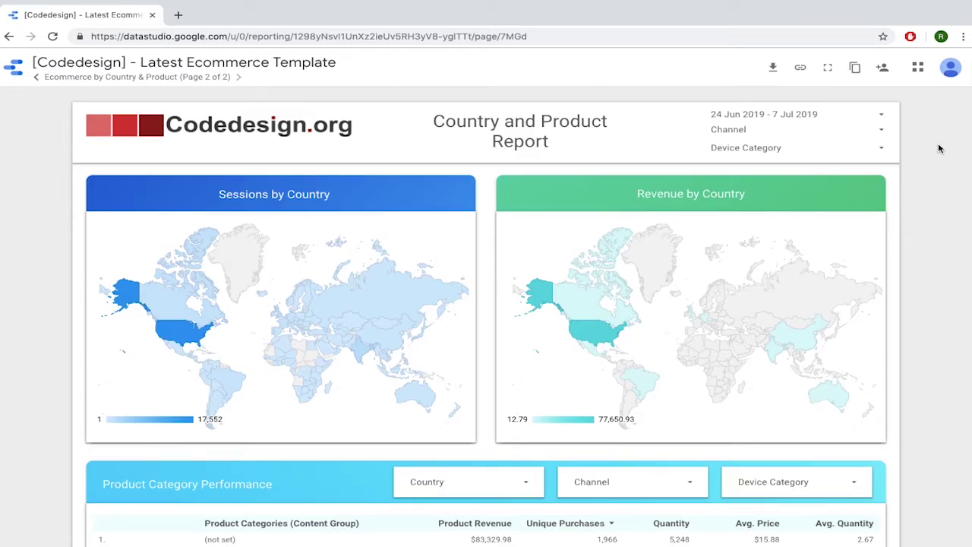
pyautogui.click(839, 130)
pyautogui.click(674, 148)
pyautogui.click(719, 149)
pyautogui.click(653, 150)
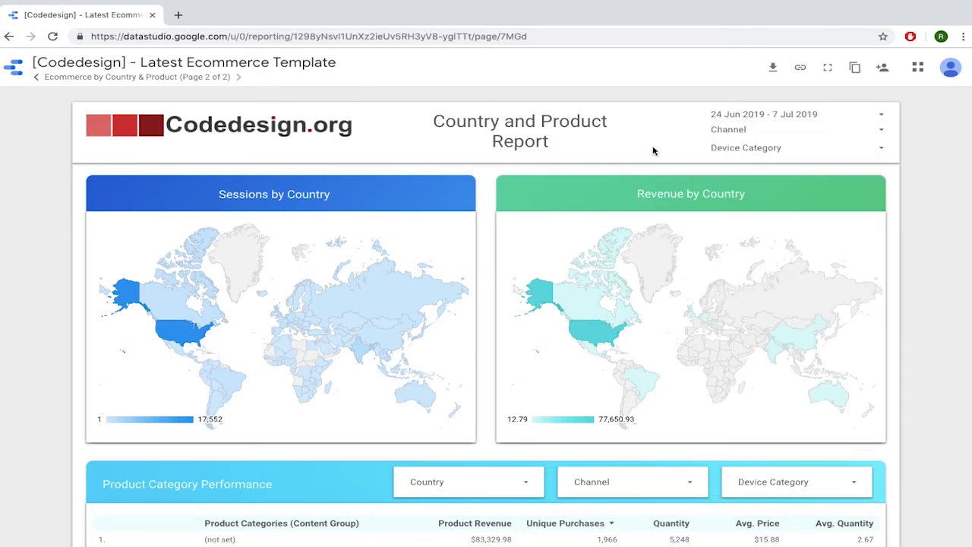